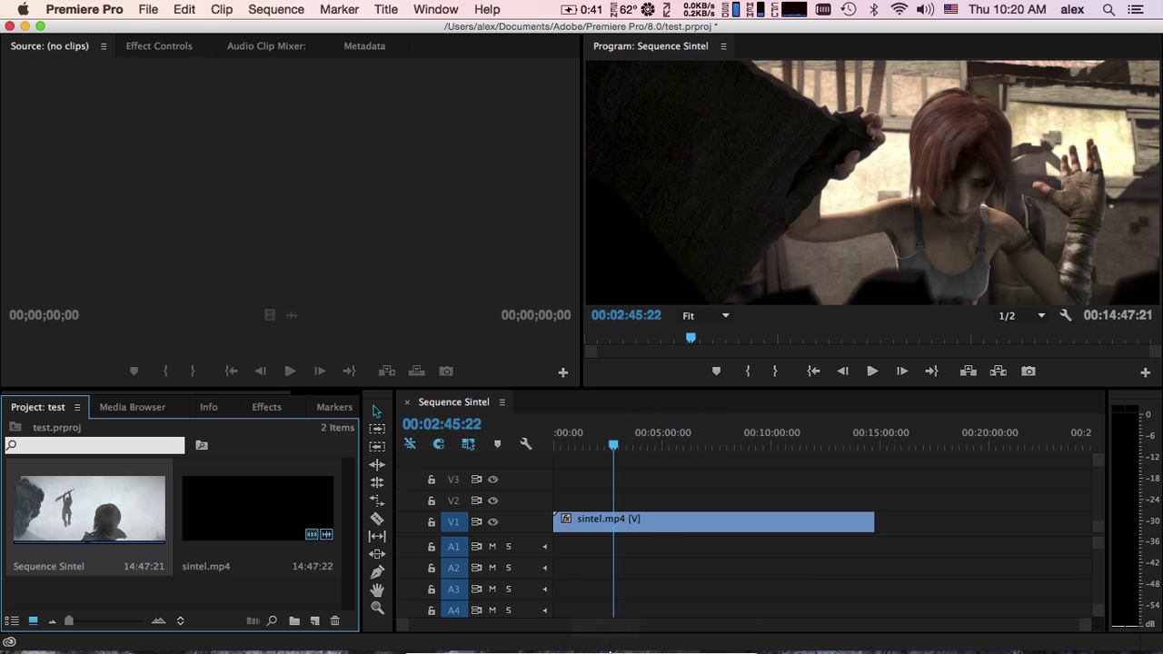
Launch the PremiereSRT converter from the Dock
{"action": "left_click", "coordinate": [544, 645]}
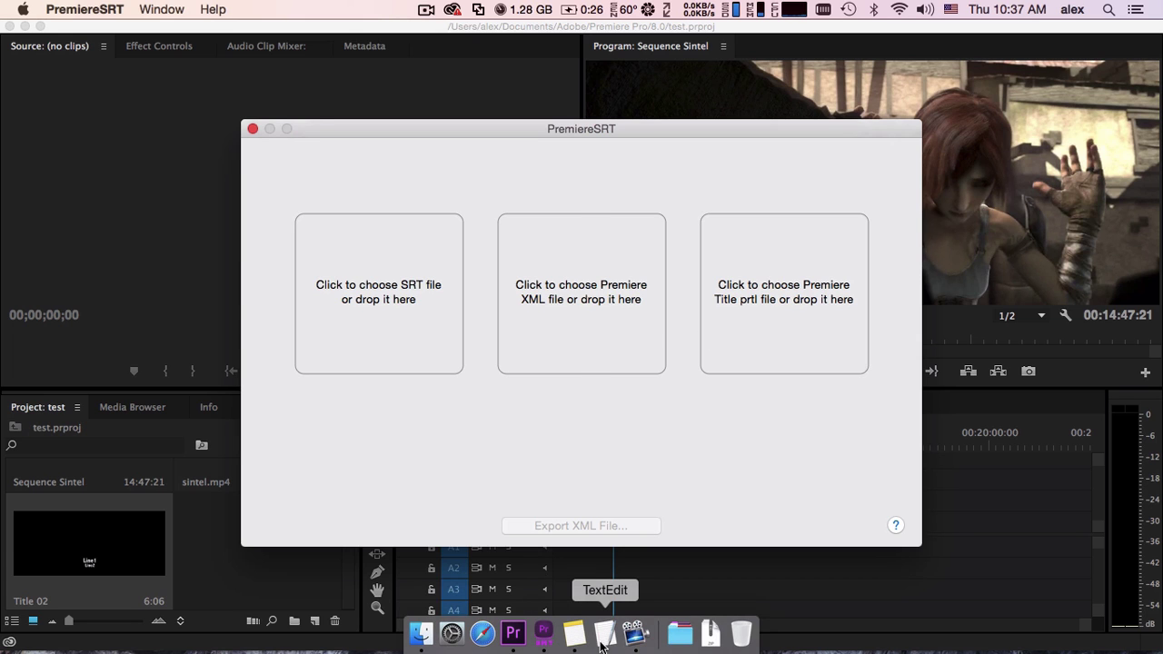
Check the sintel.srt subtitles in TextEdit, then return to the Premiere Pro project
{"action": "left_click", "coordinate": [606, 633]}
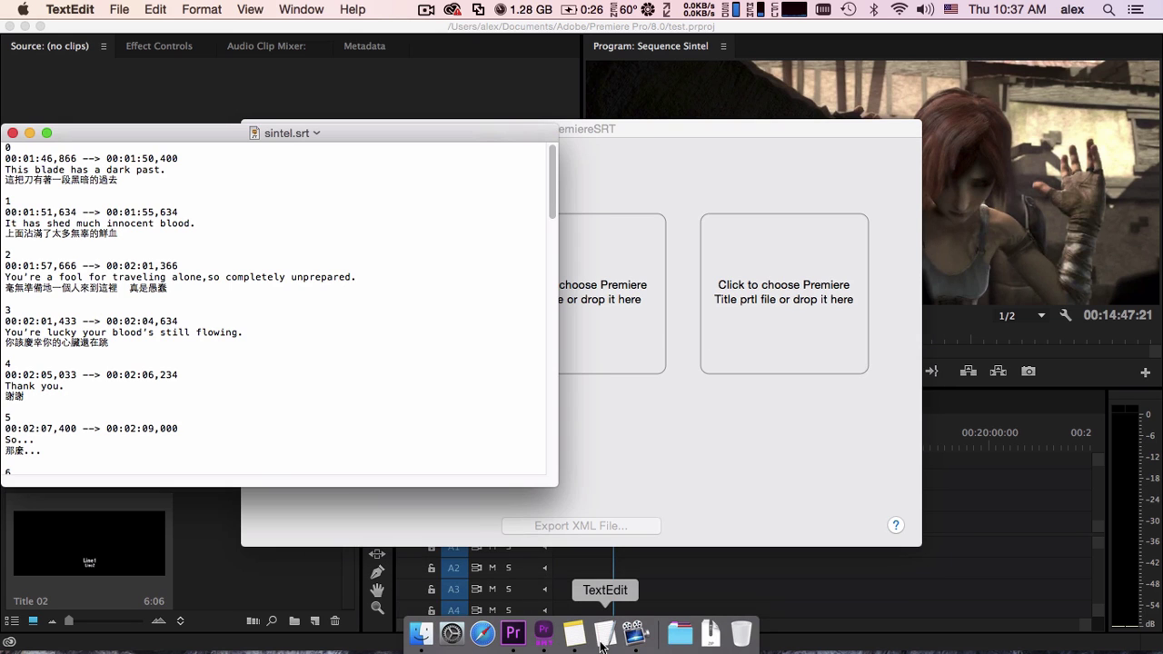
{"action": "left_click", "coordinate": [683, 566]}
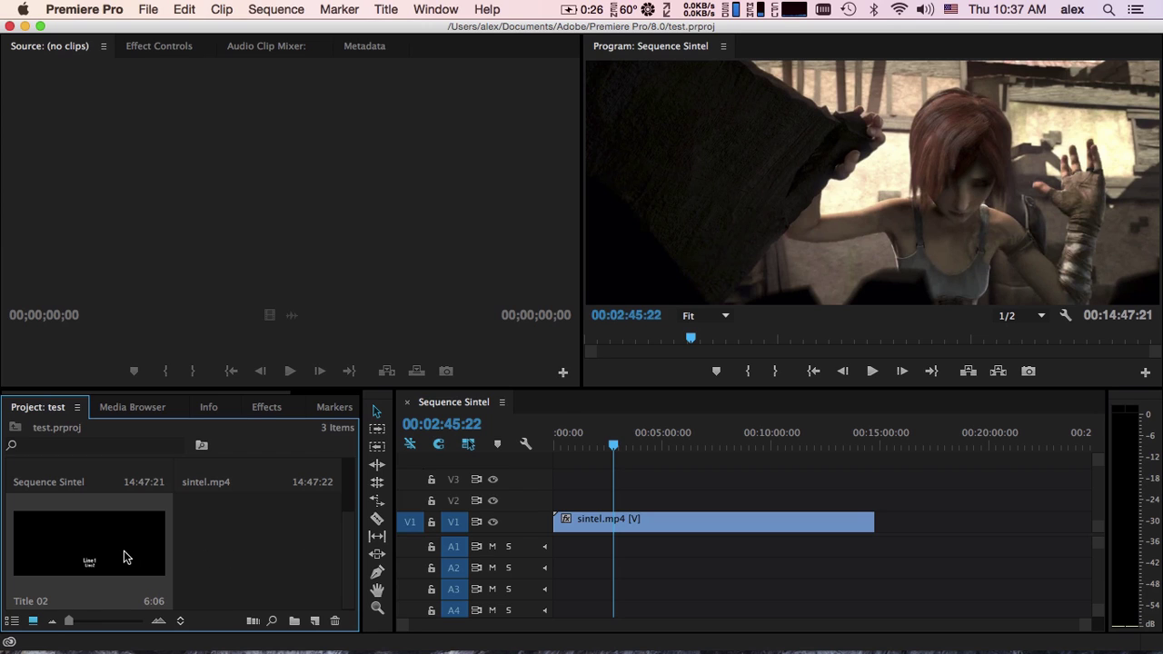
{"action": "scroll", "coordinate": [124, 557], "scroll_direction": "up", "scroll_amount": 2}
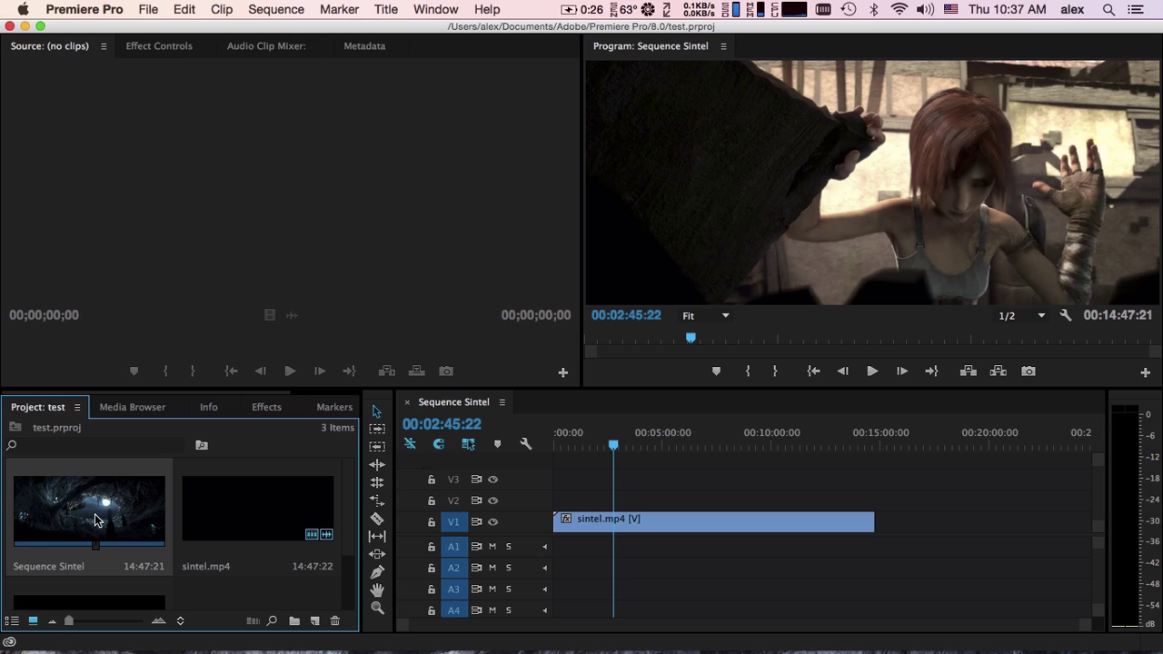
Export Sequence Sintel as Final Cut Pro XML into the PremiereSRT Demo Files folder
{"action": "left_click", "coordinate": [148, 11]}
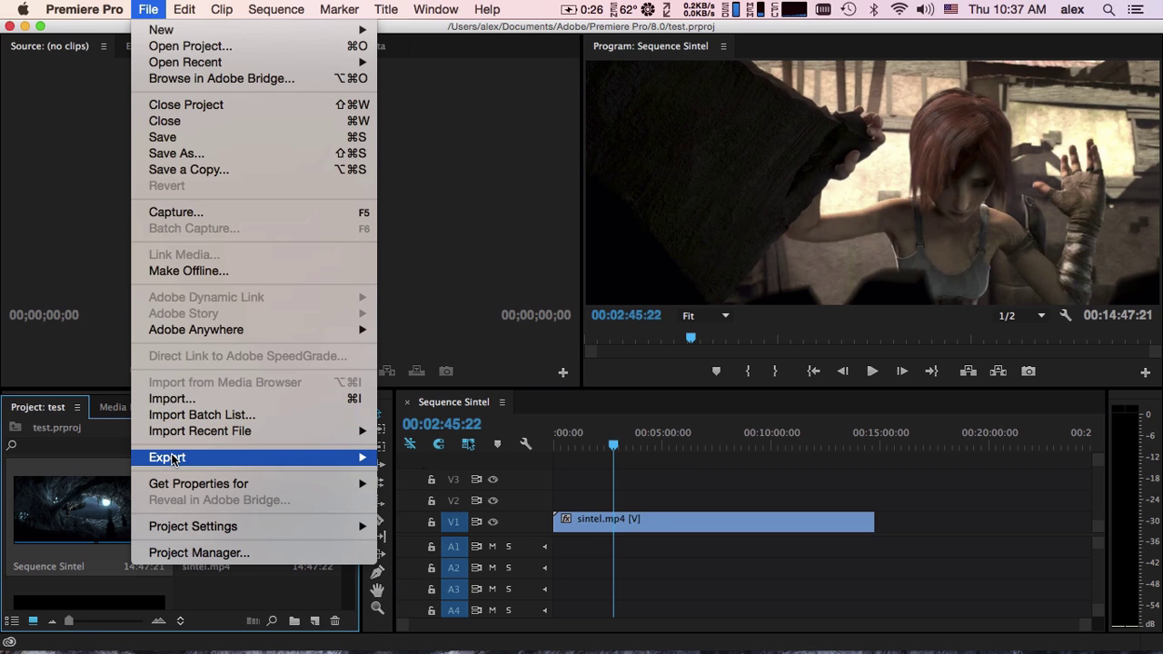
{"action": "mouse_move", "coordinate": [186, 460]}
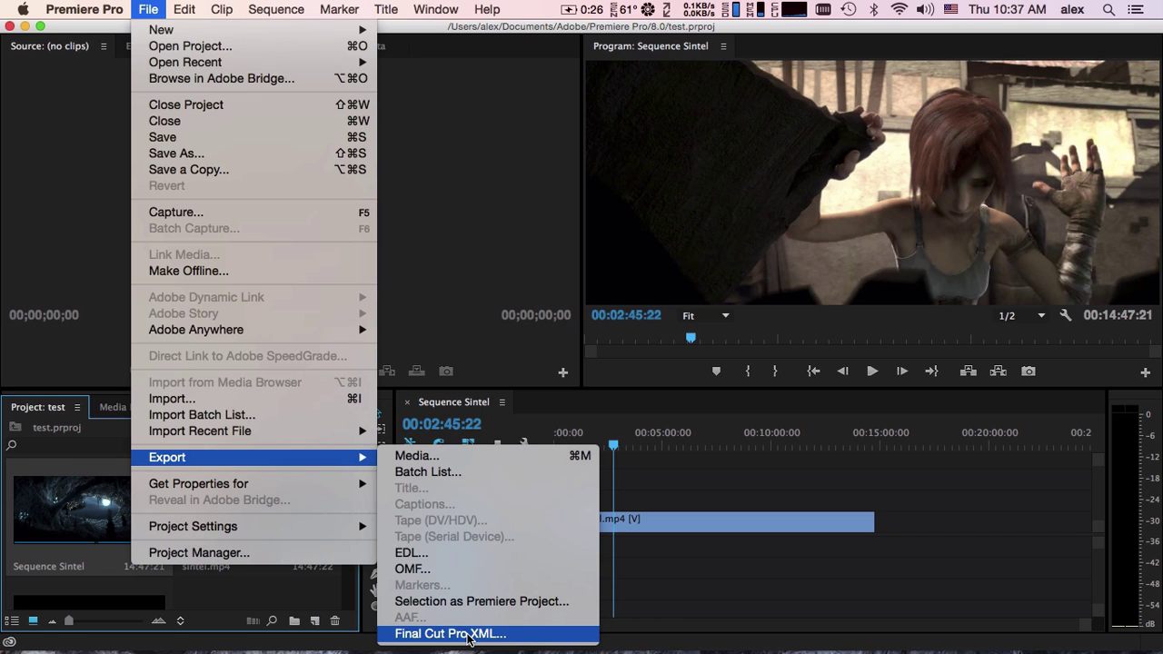
{"action": "left_click", "coordinate": [536, 633]}
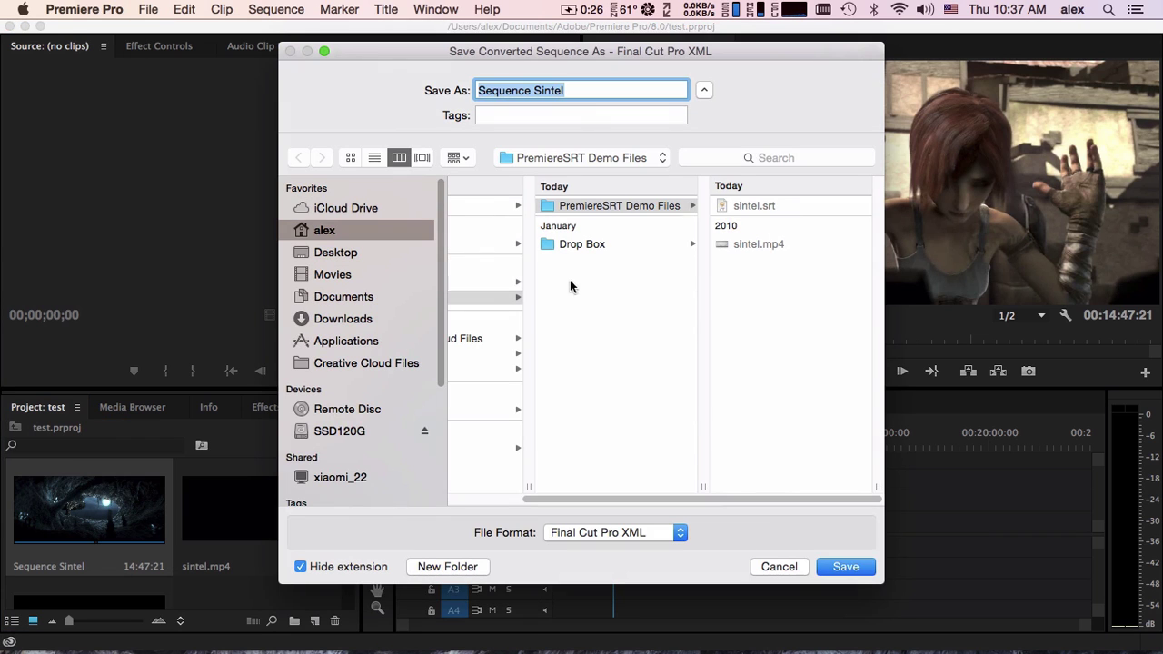
{"action": "left_click", "coordinate": [608, 207]}
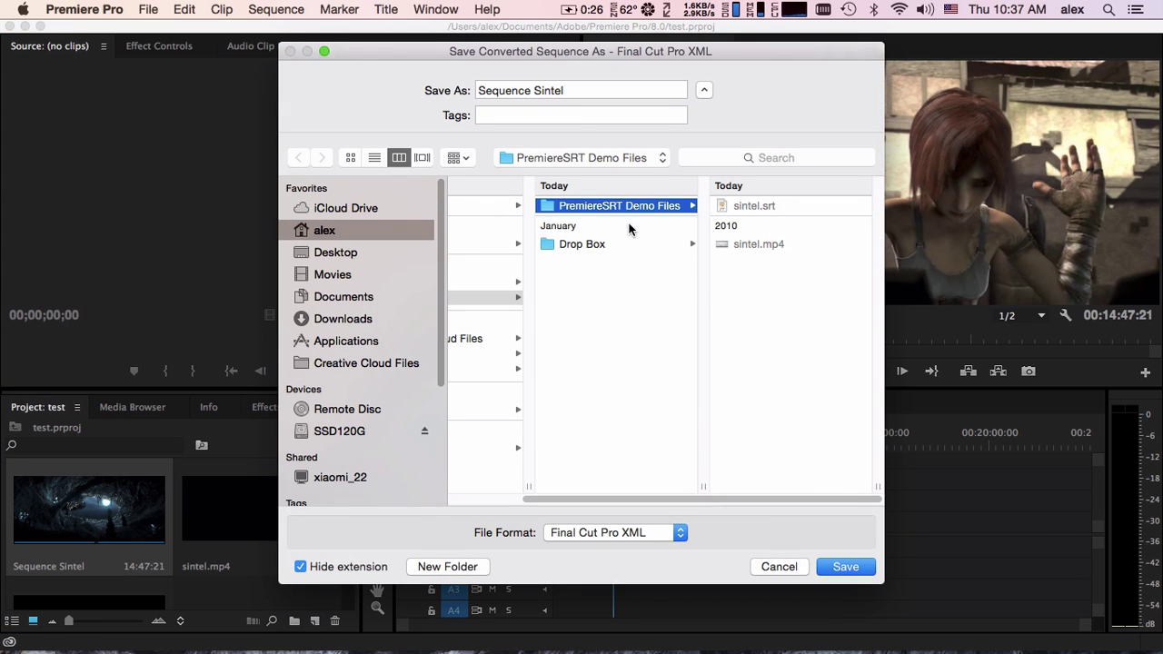
{"action": "left_click", "coordinate": [841, 567]}
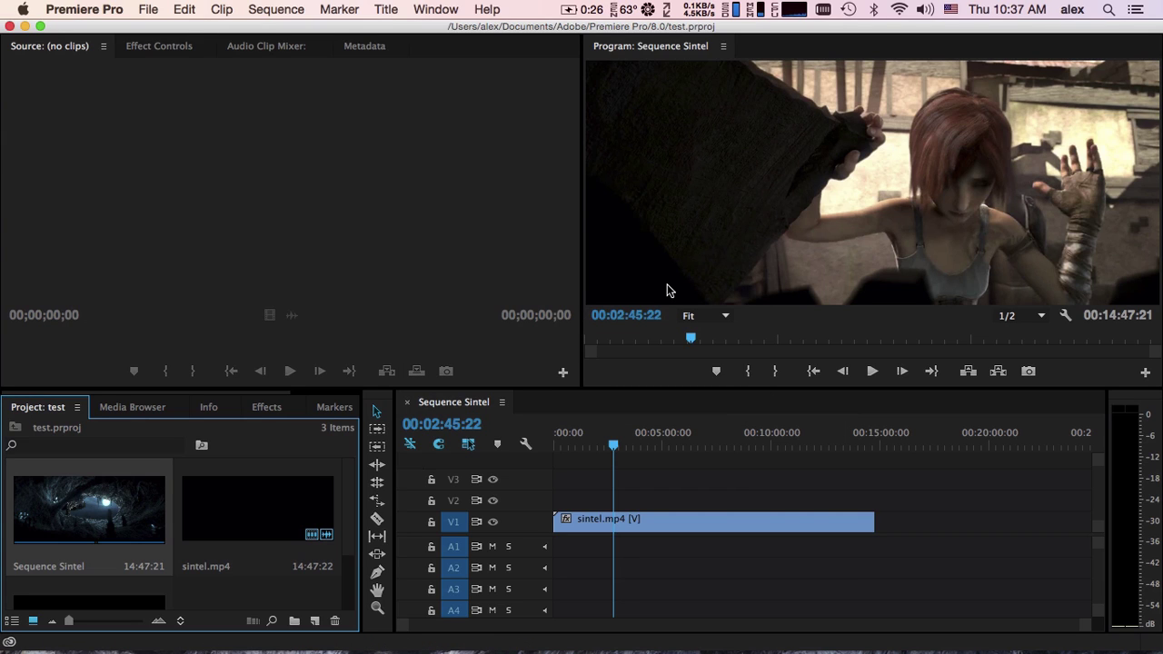
Create a new Default Still title named Title 03 and open it in the Titler
{"action": "left_click", "coordinate": [386, 11]}
{"action": "mouse_move", "coordinate": [432, 57]}
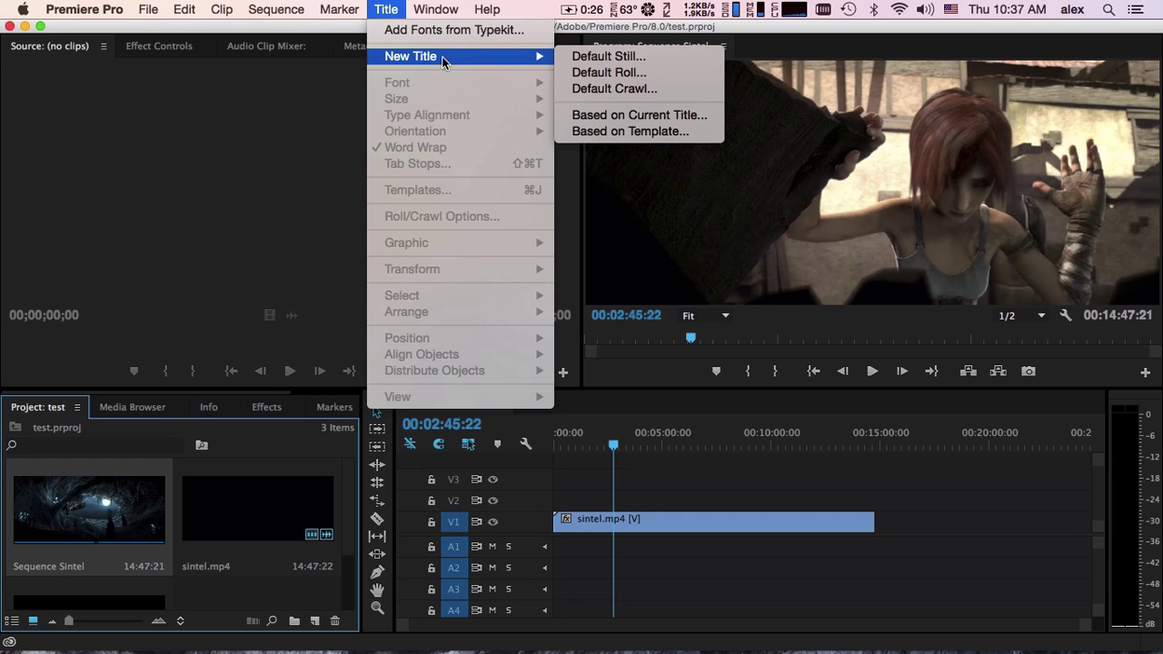
{"action": "left_click", "coordinate": [659, 58]}
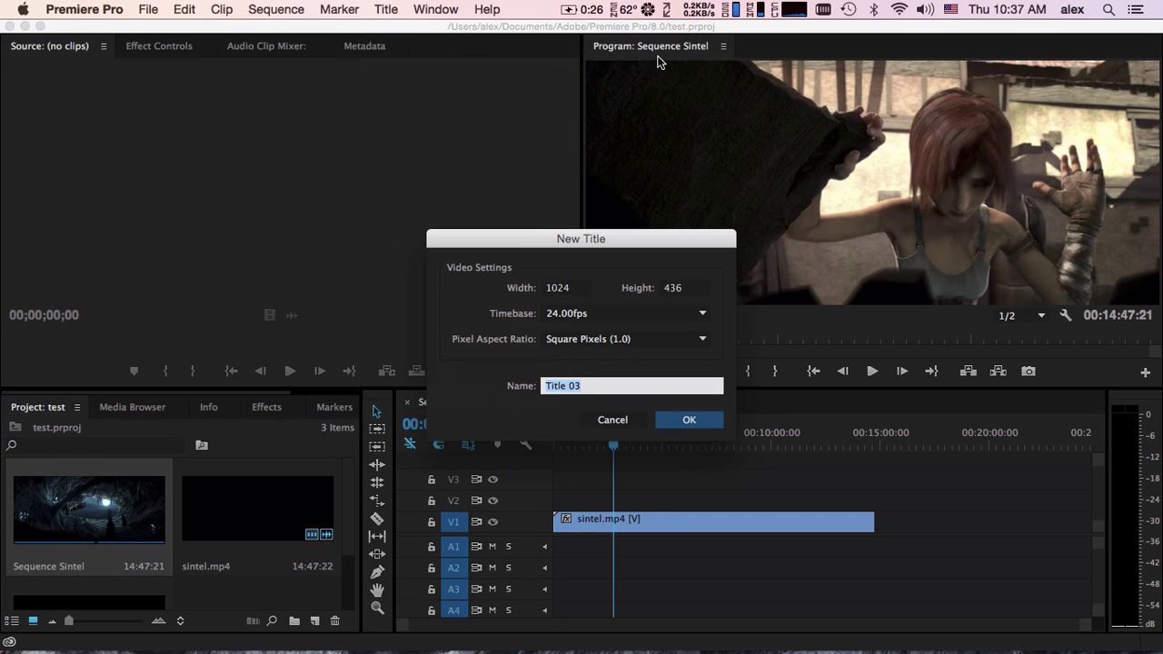
{"action": "left_click", "coordinate": [688, 423]}
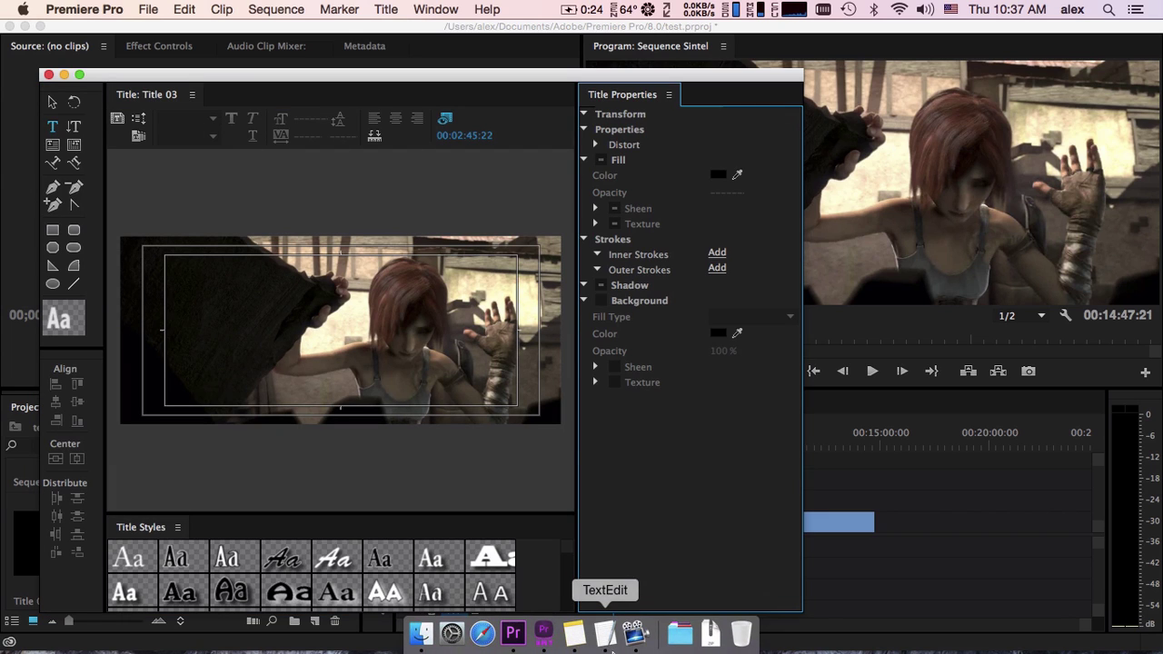
{"action": "left_click", "coordinate": [607, 638]}
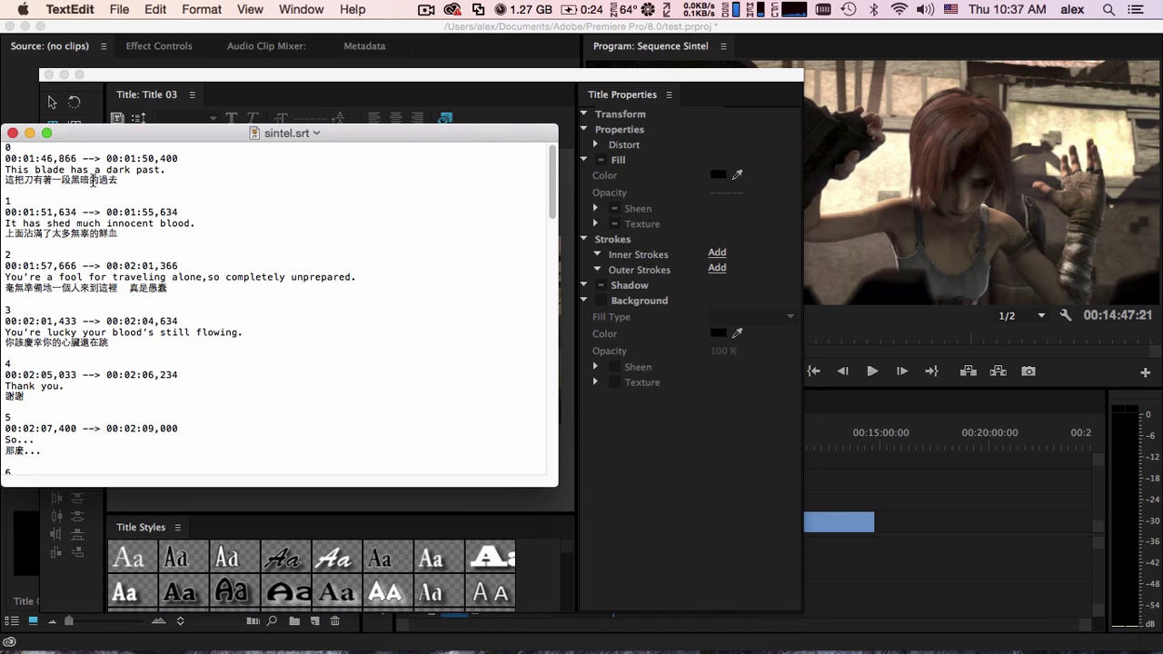
{"action": "key", "text": "super+Tab"}
Draw a wide text box and type the two lines 'line1' and 'line2'
{"action": "left_click", "coordinate": [185, 357]}
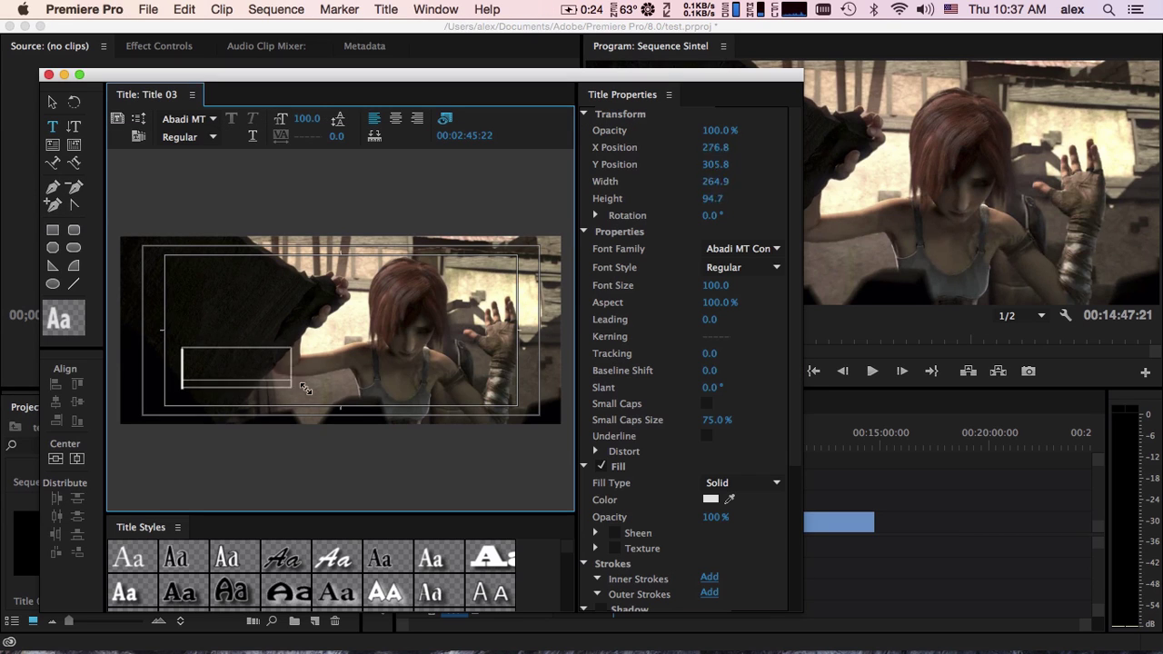
{"action": "left_click_drag", "start_coordinate": [306, 389], "coordinate": [513, 413]}
{"action": "type", "text": "line"}
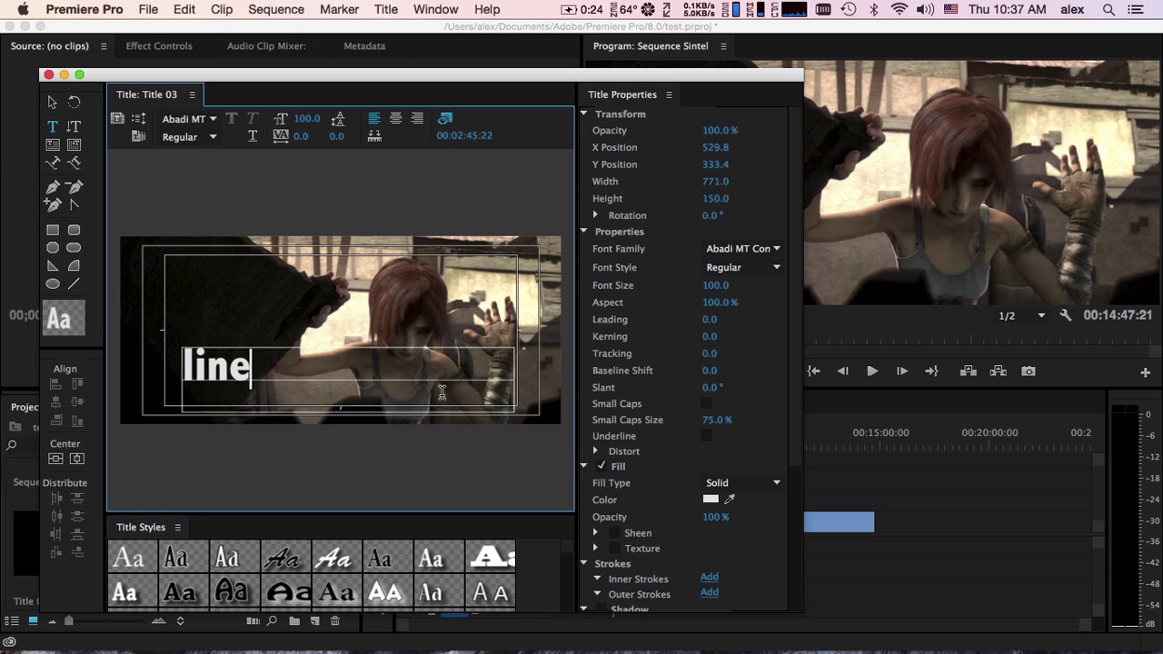
{"action": "type", "text": "1"}
{"action": "key", "text": "Return"}
{"action": "type", "text": "line2"}
{"action": "left_click", "coordinate": [52, 101]}
{"action": "left_click_drag", "start_coordinate": [350, 348], "coordinate": [350, 325]}
Set the text to size 22, center it, and move it near the frame's bottom
{"action": "double_click", "coordinate": [287, 337]}
{"action": "left_click_drag", "start_coordinate": [288, 380], "coordinate": [179, 314]}
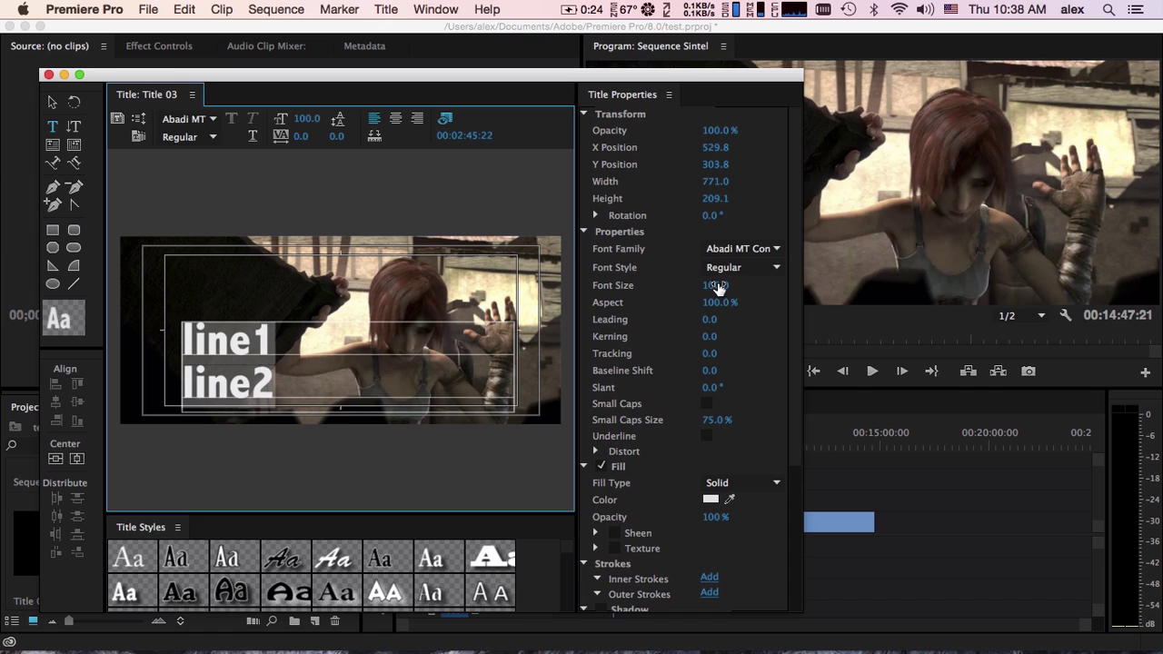
{"action": "left_click_drag", "start_coordinate": [714, 285], "coordinate": [643, 285]}
{"action": "left_click", "coordinate": [385, 9]}
{"action": "mouse_move", "coordinate": [476, 119]}
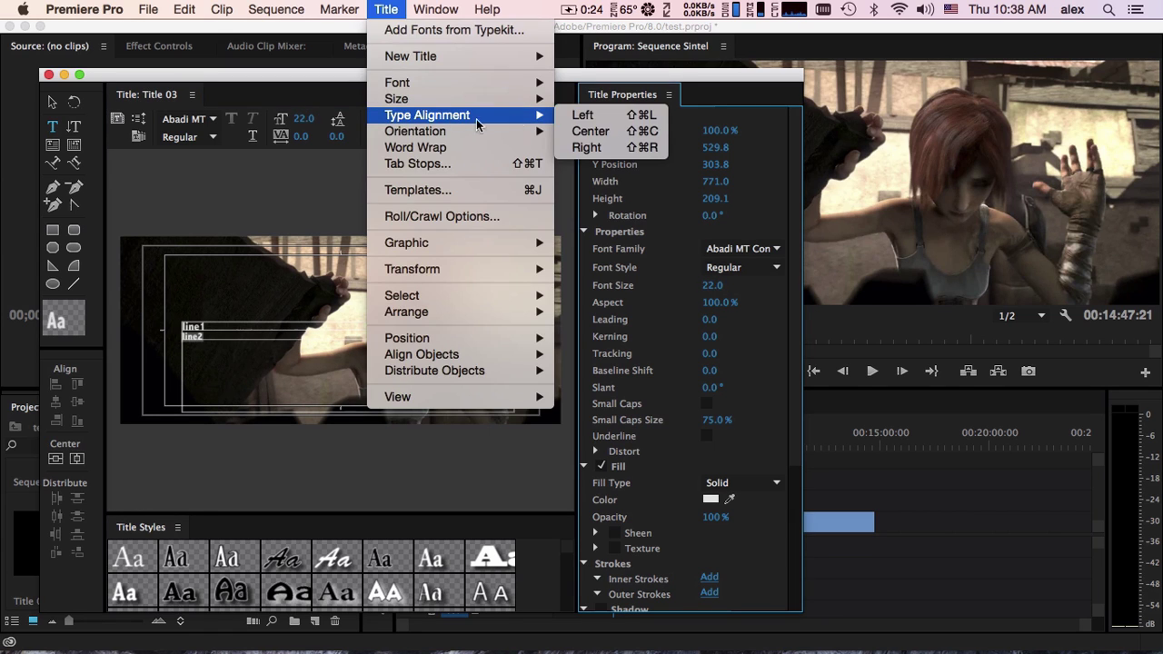
{"action": "left_click", "coordinate": [586, 132]}
{"action": "left_click_drag", "start_coordinate": [402, 332], "coordinate": [402, 398]}
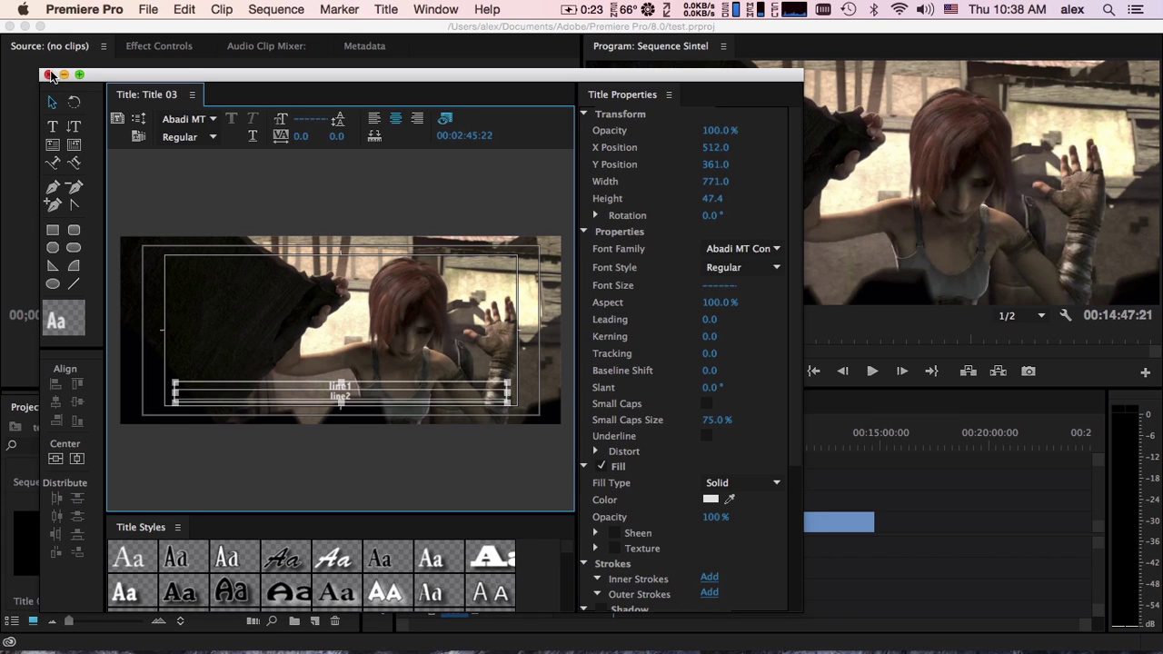
{"action": "left_click", "coordinate": [48, 75]}
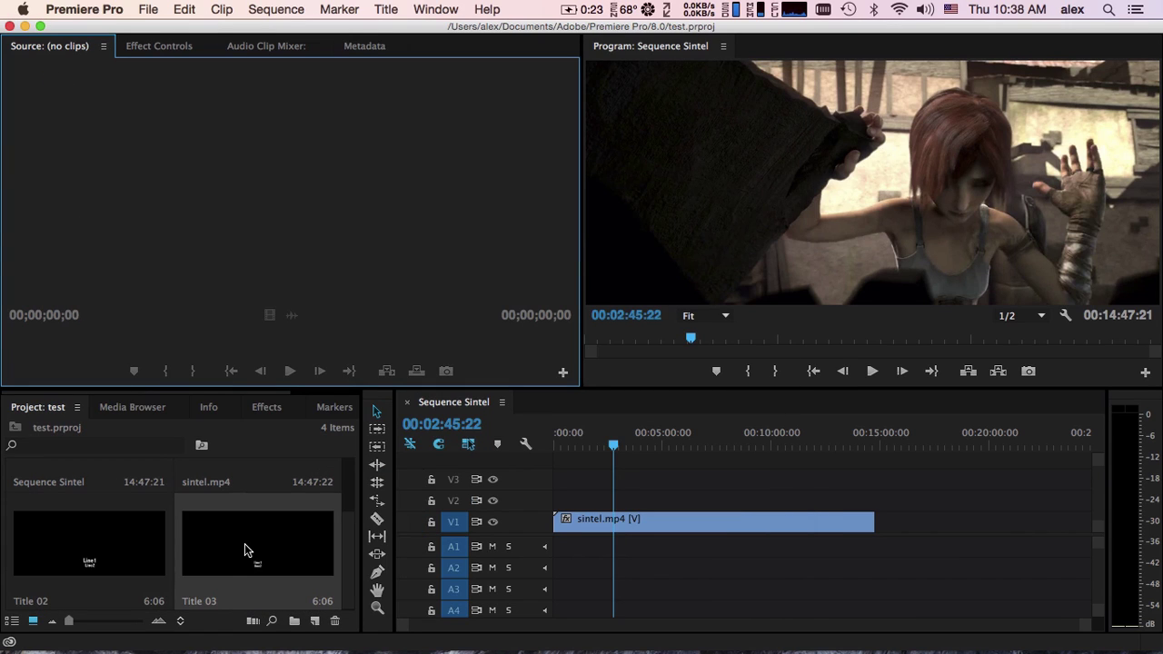
Export Title 03 as Title 03.prtl into the PremiereSRT Demo Files folder
{"action": "left_click", "coordinate": [156, 9]}
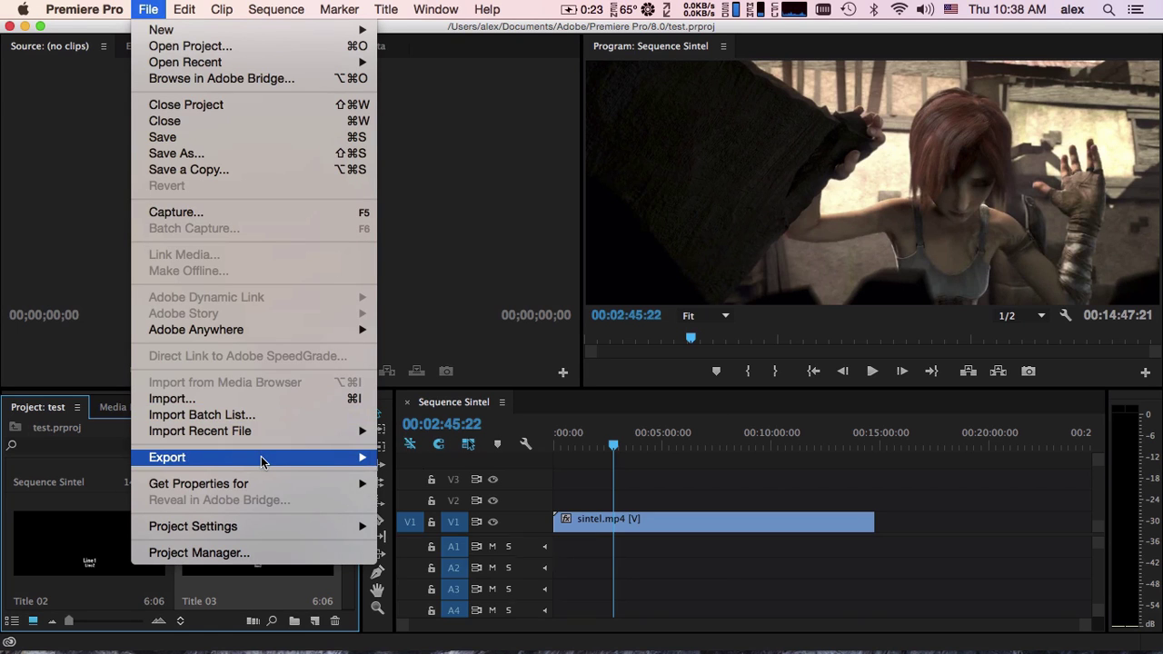
{"action": "mouse_move", "coordinate": [278, 459]}
{"action": "left_click", "coordinate": [445, 488]}
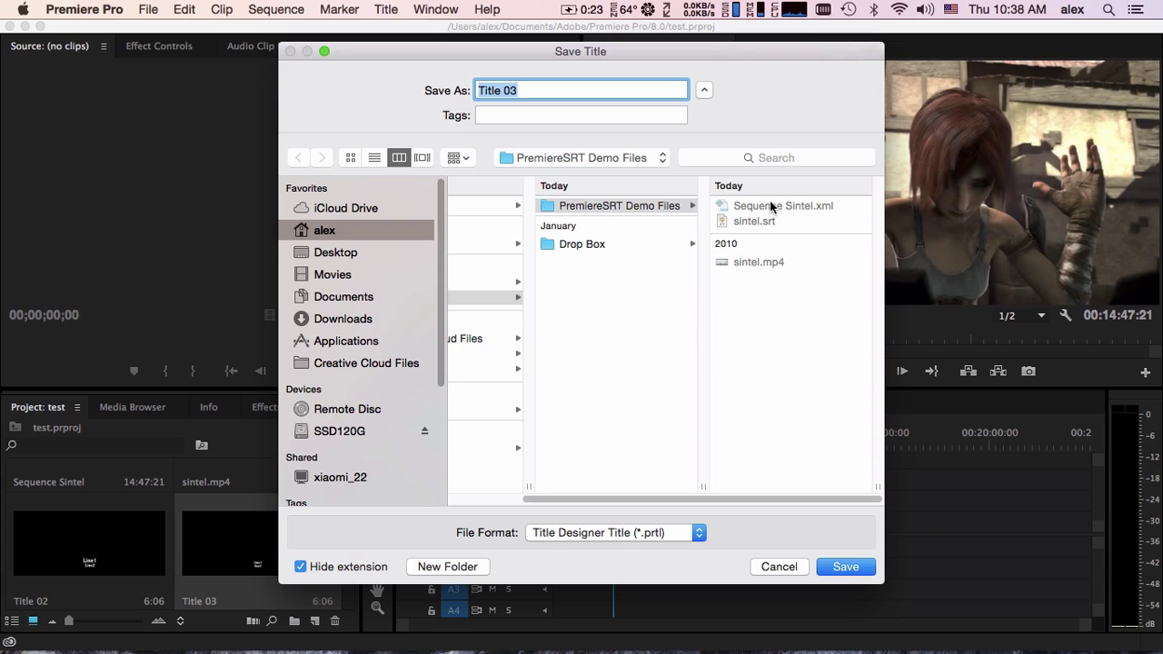
{"action": "left_click", "coordinate": [847, 567]}
Load sintel.srt, Sequence Sintel.xml and Title 03.prtl into PremiereSRT and export the combined XML
{"action": "mouse_move", "coordinate": [582, 648]}
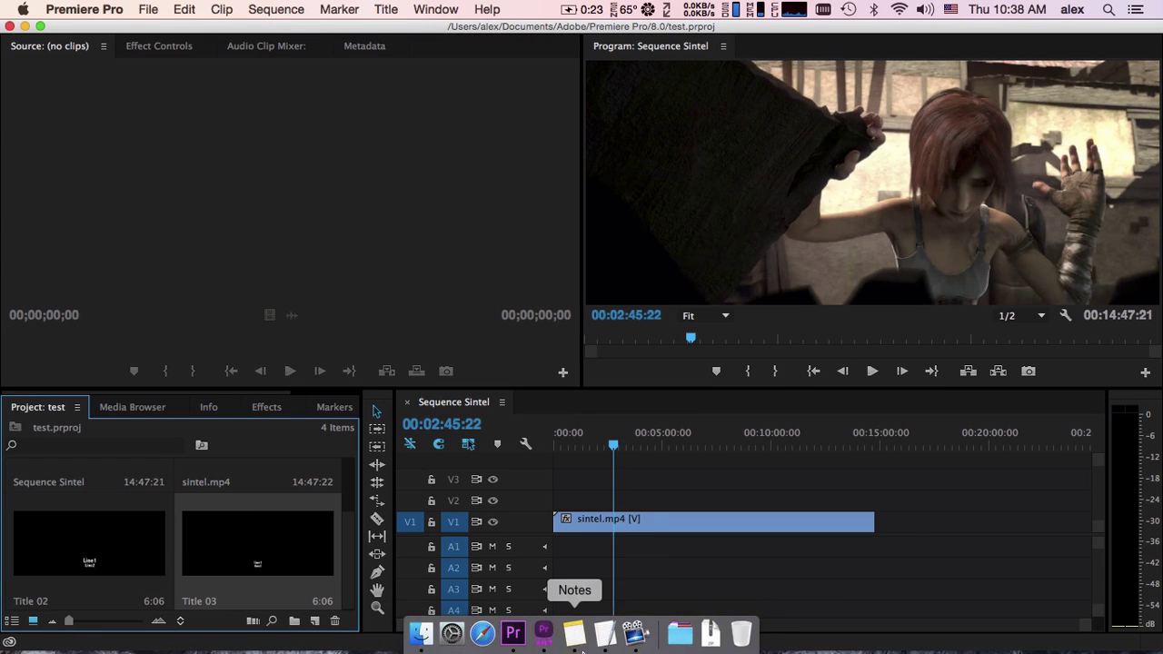
{"action": "left_click", "coordinate": [543, 633]}
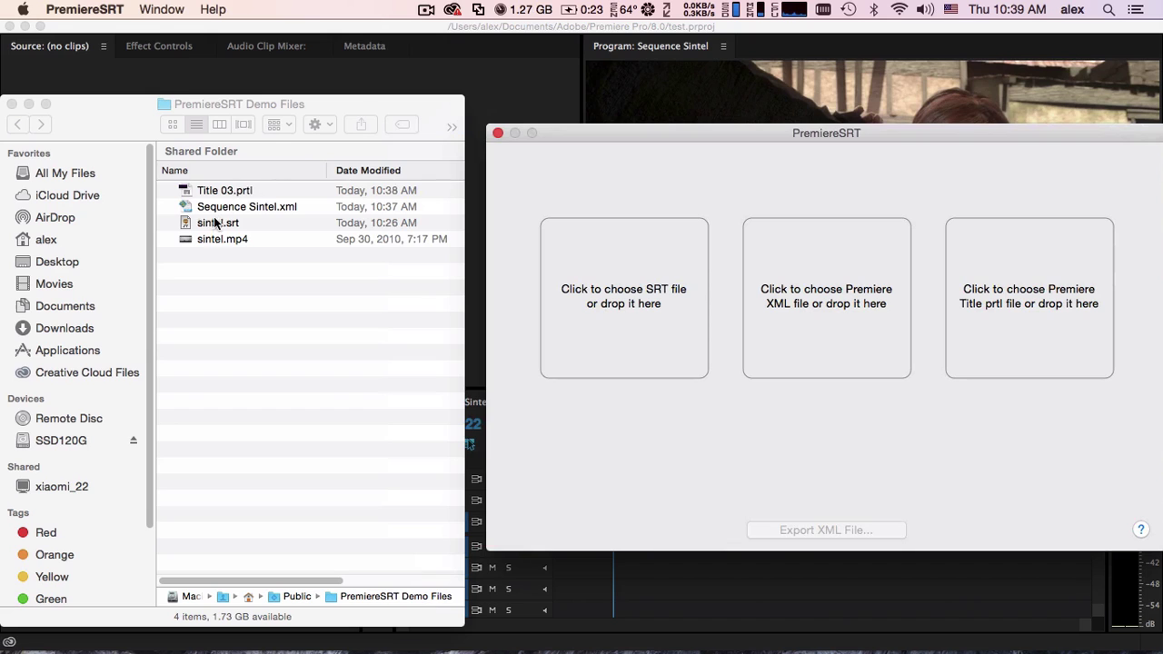
{"action": "left_click_drag", "start_coordinate": [216, 233], "coordinate": [625, 300]}
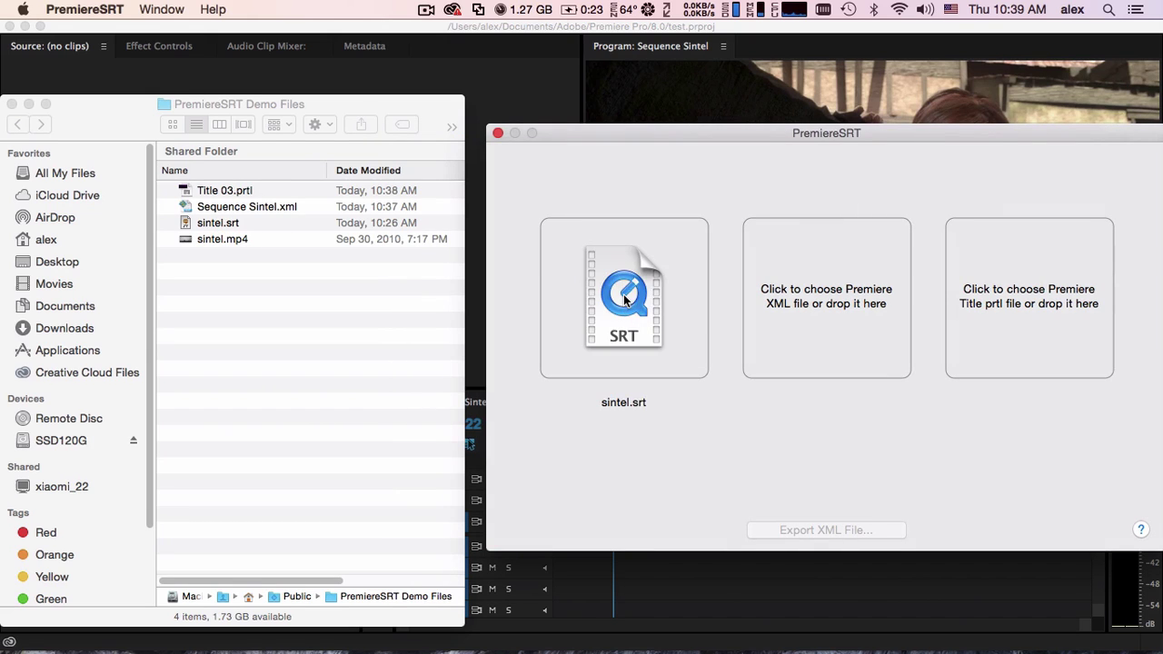
{"action": "left_click_drag", "start_coordinate": [245, 204], "coordinate": [818, 300]}
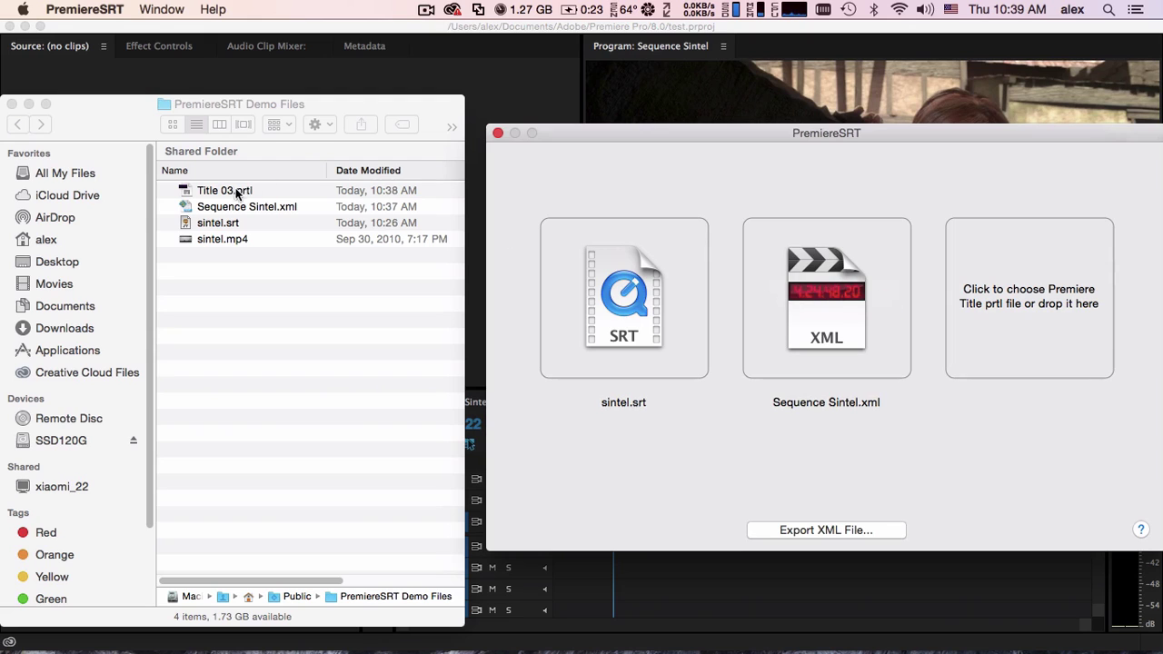
{"action": "left_click_drag", "start_coordinate": [218, 194], "coordinate": [995, 284]}
{"action": "left_click", "coordinate": [873, 530]}
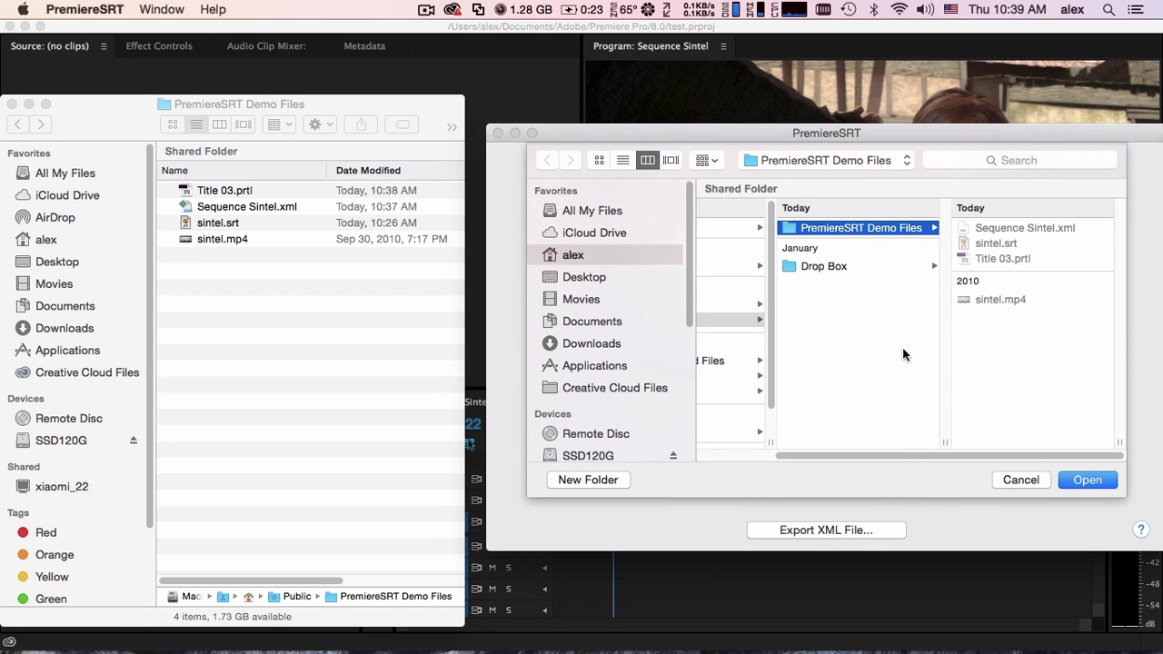
{"action": "left_click", "coordinate": [1090, 480]}
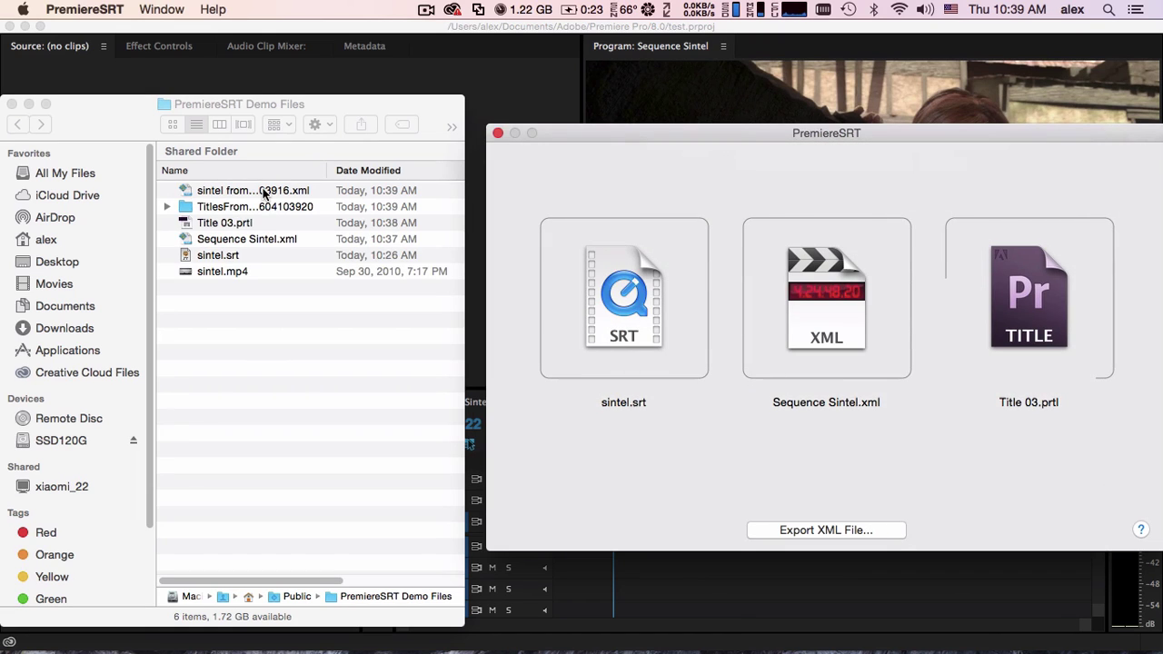
Move the Demo Files window right and drag the exported sintel XML into the Project panel
{"action": "left_click", "coordinate": [265, 197]}
{"action": "left_click", "coordinate": [275, 193]}
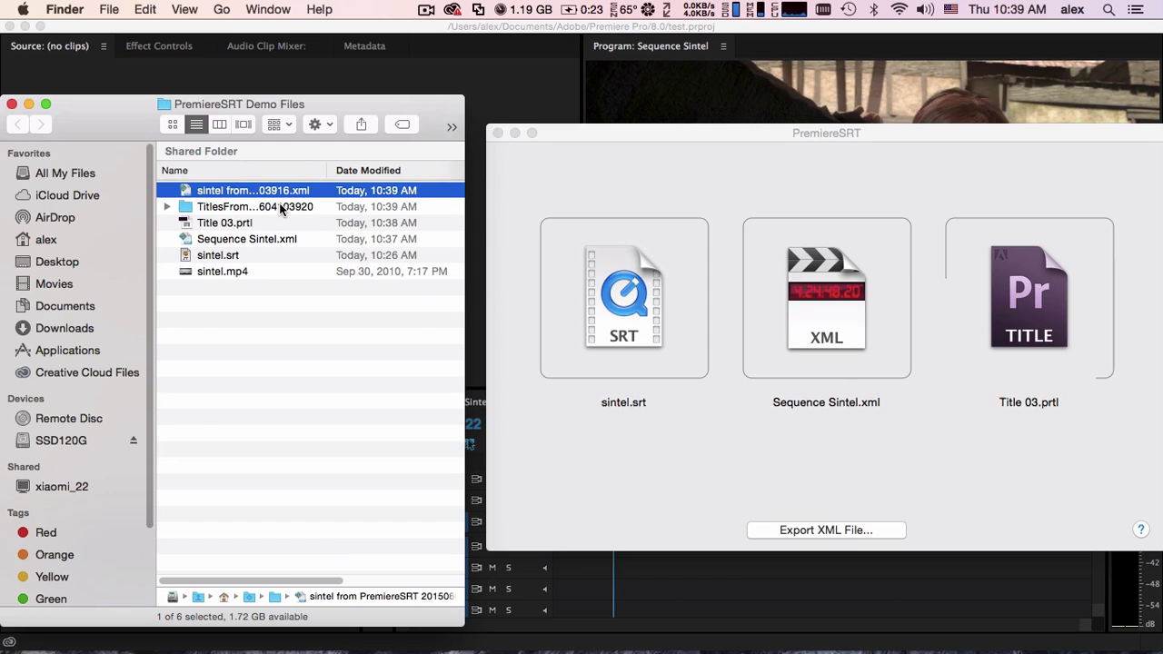
{"action": "left_click", "coordinate": [282, 207]}
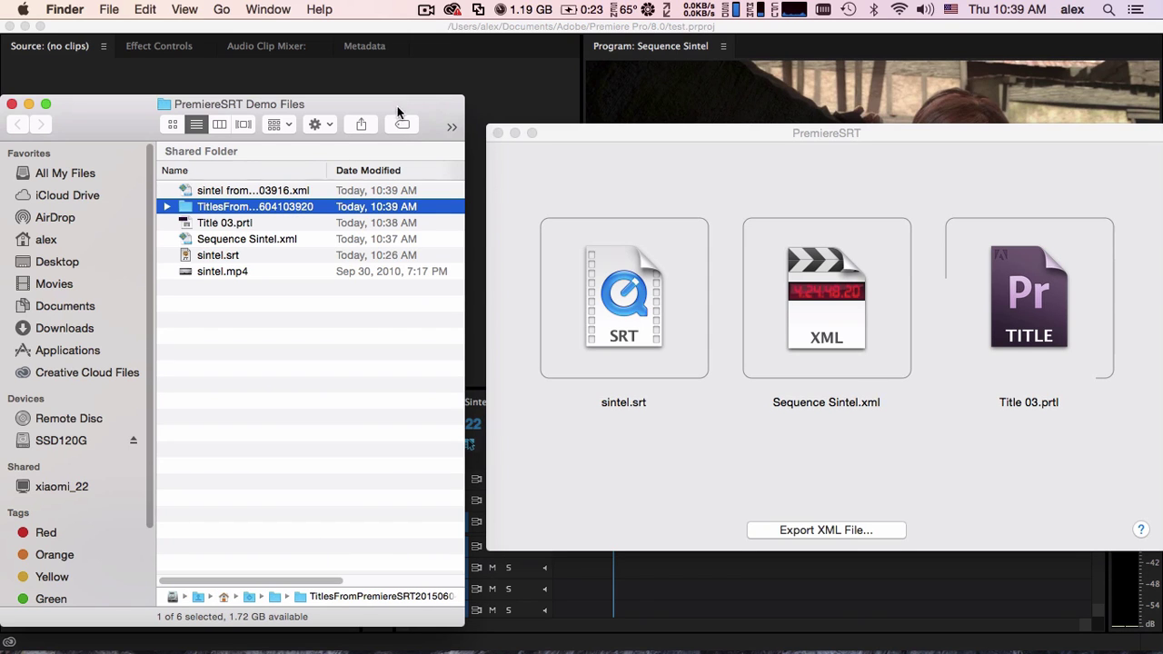
{"action": "left_click_drag", "start_coordinate": [397, 111], "coordinate": [945, 100]}
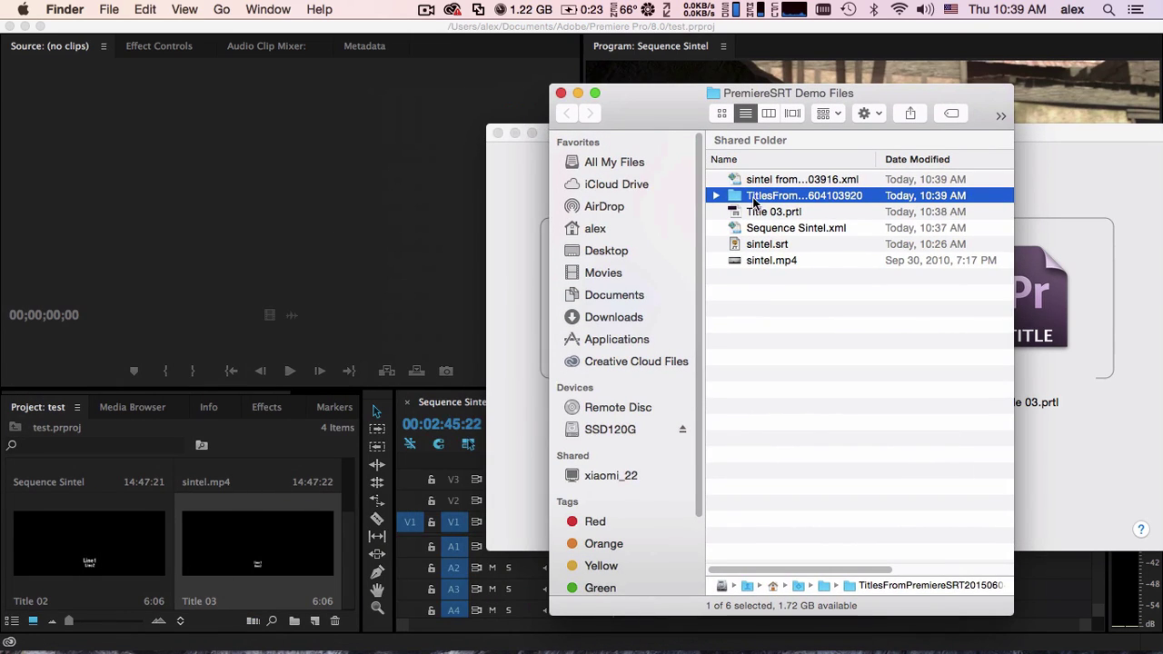
{"action": "left_click", "coordinate": [743, 181]}
{"action": "left_click_drag", "start_coordinate": [738, 182], "coordinate": [117, 572]}
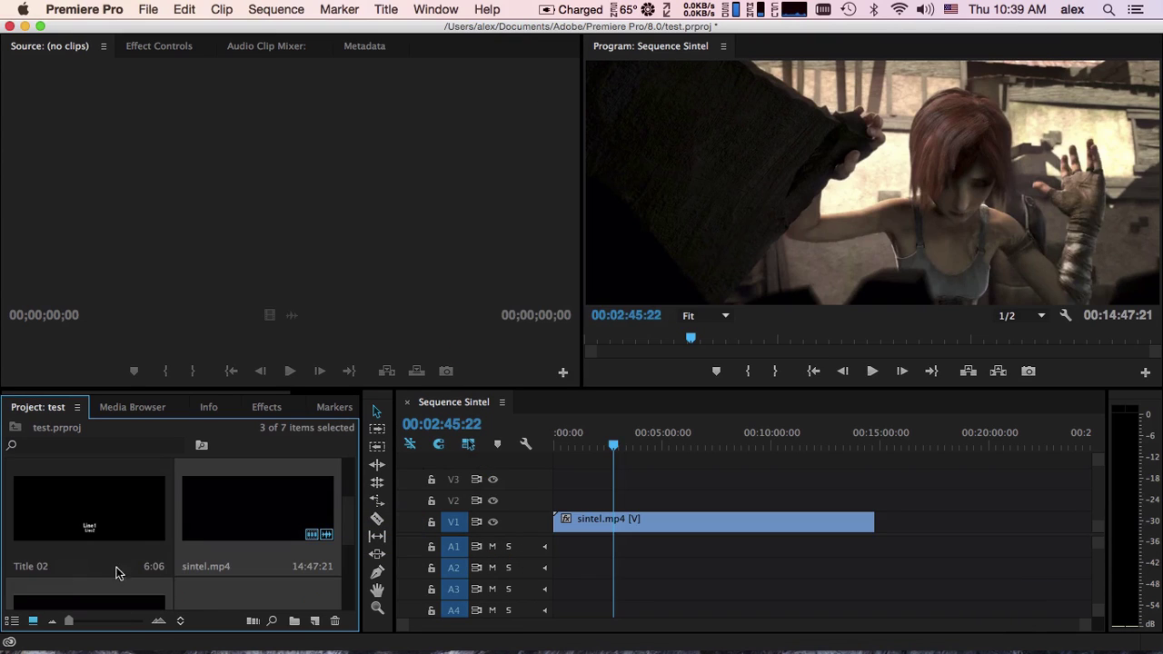
Open Sequence Sintel from PremiereSRT and play it from about 00:01:40 to preview subtitles
{"action": "left_click", "coordinate": [13, 621]}
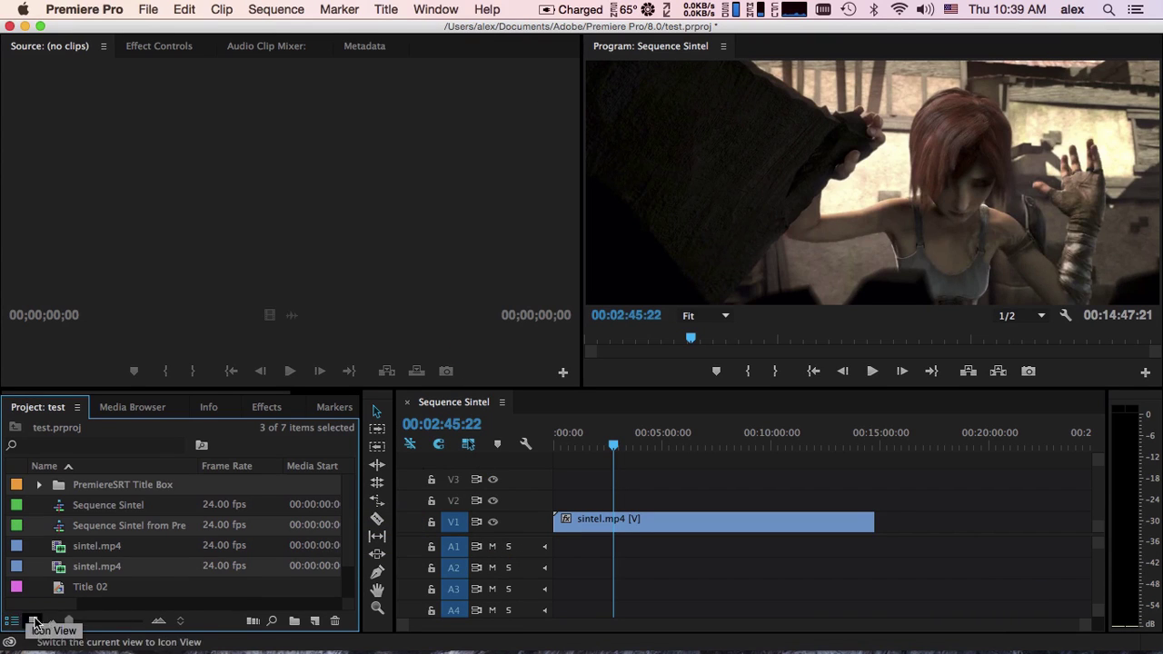
{"action": "double_click", "coordinate": [148, 534]}
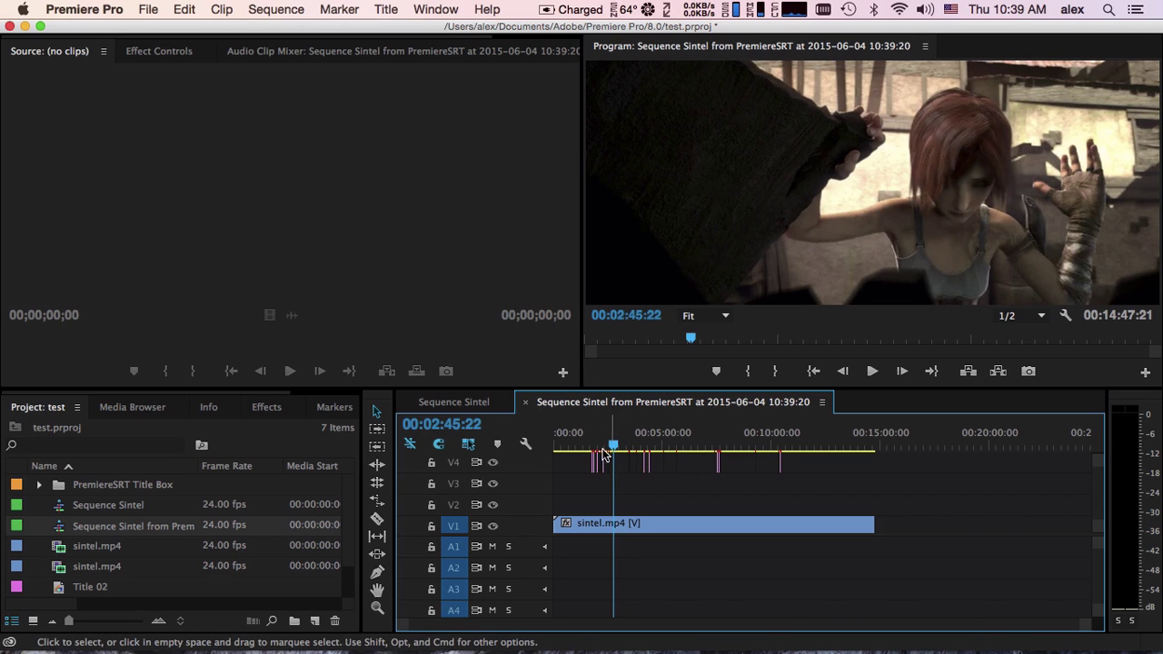
{"action": "left_click_drag", "start_coordinate": [594, 446], "coordinate": [594, 449]}
{"action": "key", "text": "space"}
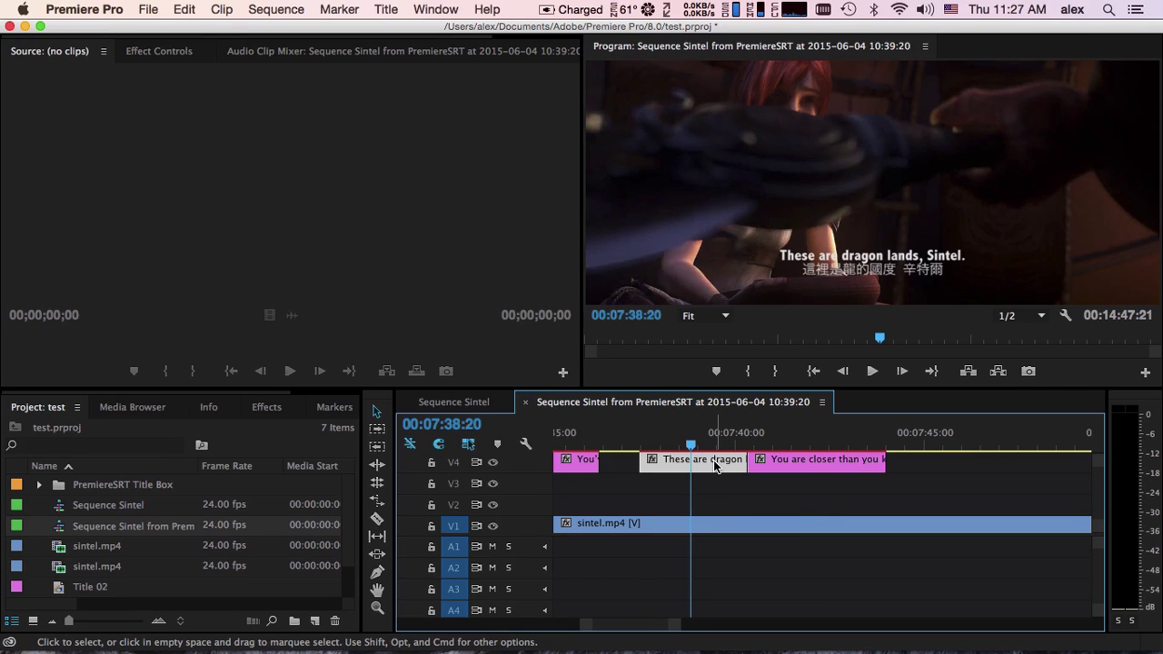
Delete the period after 'Sintel' in the 'These are dragon lands' subtitle title
{"action": "double_click", "coordinate": [715, 465]}
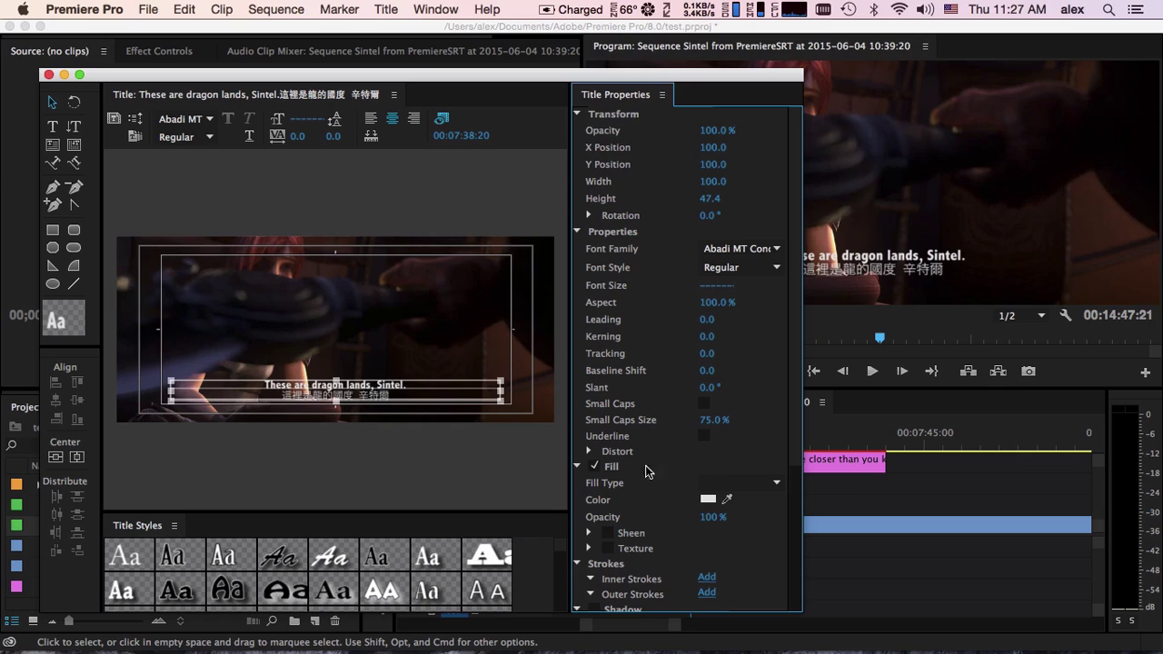
{"action": "double_click", "coordinate": [425, 383]}
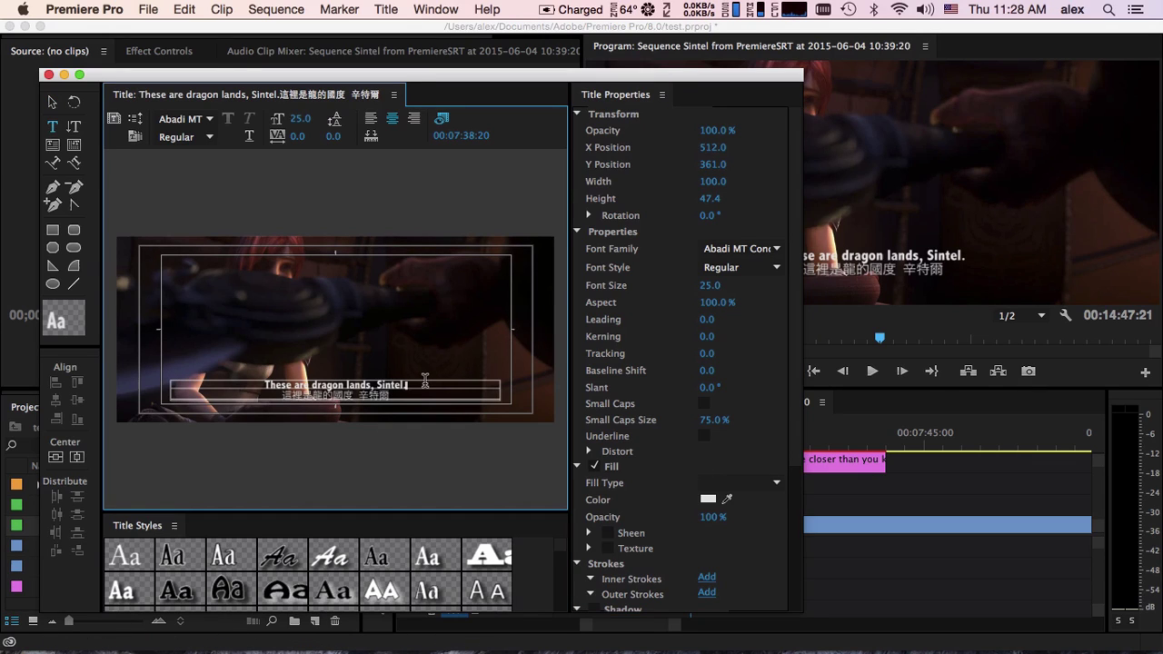
{"action": "key", "text": "BackSpace"}
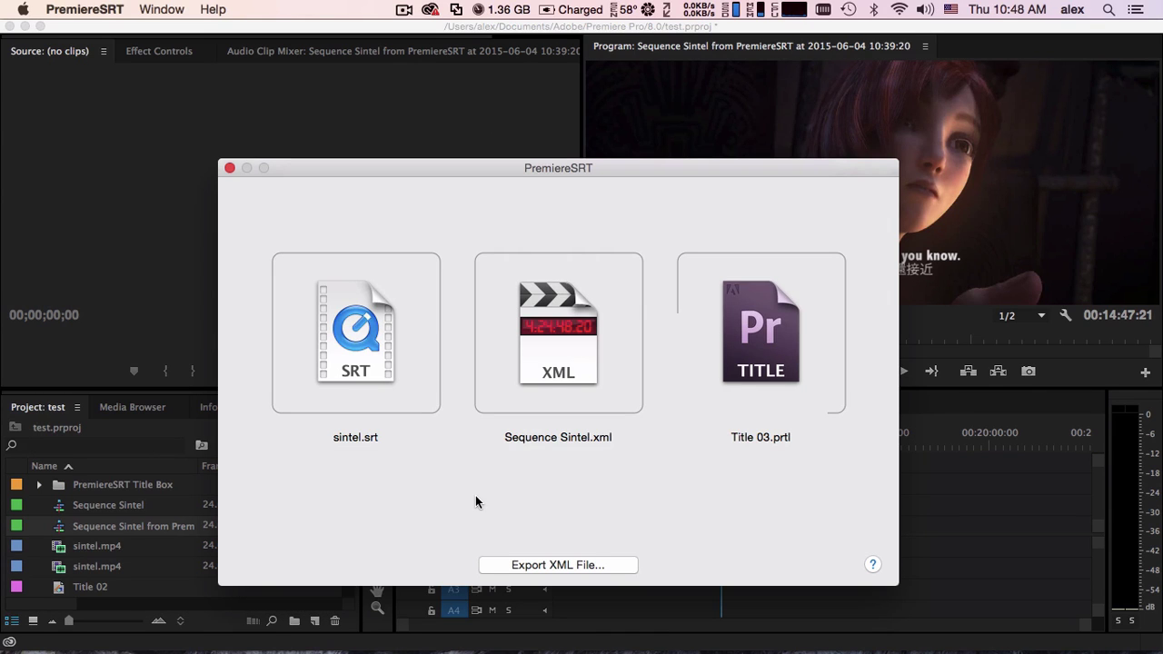
{"action": "left_click", "coordinate": [209, 9]}
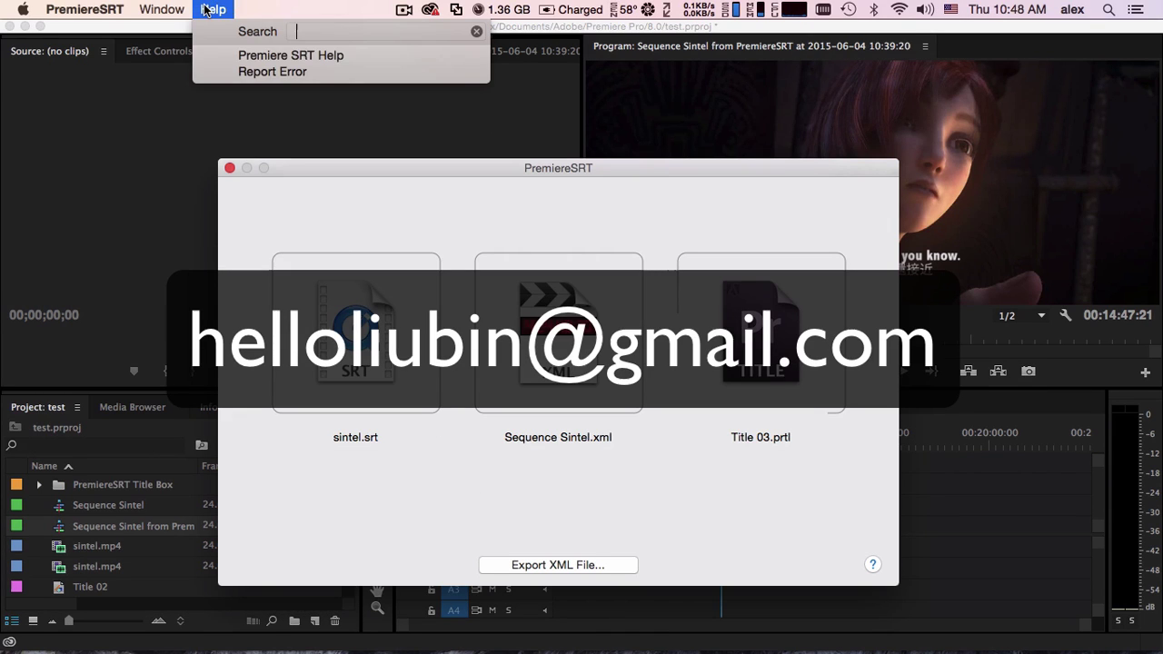